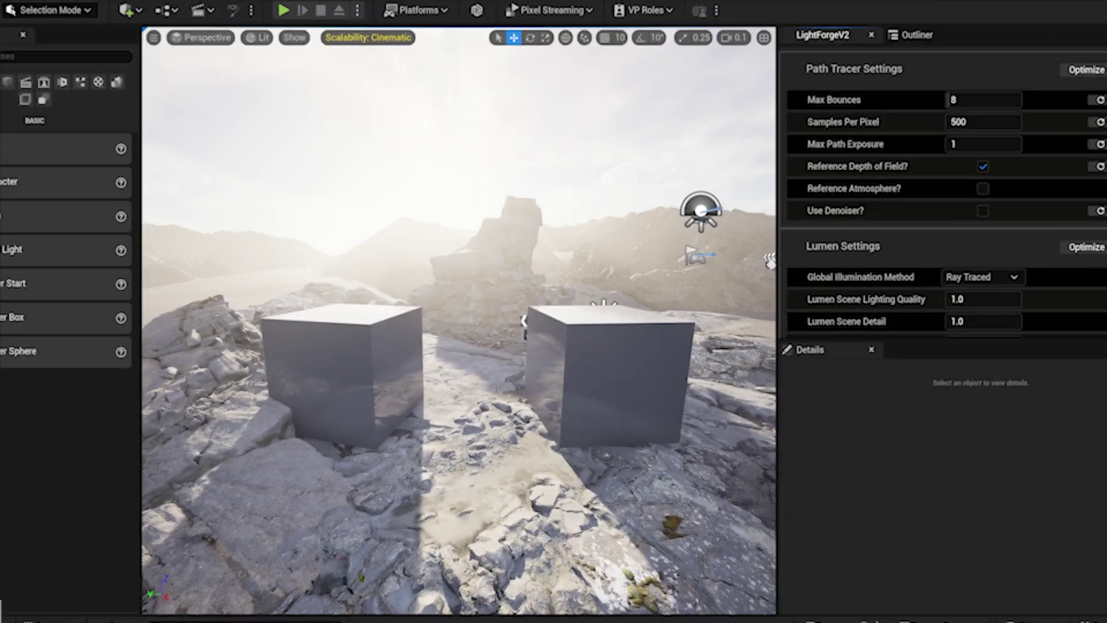
pyautogui.scroll(-4, 1096, 140)
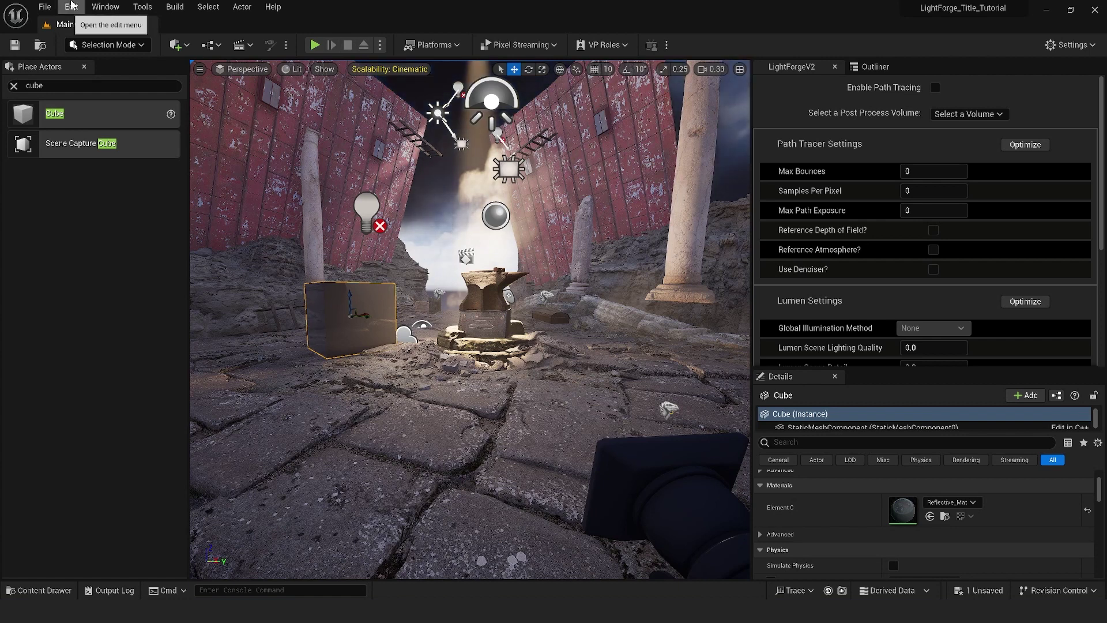
# Step: Look up the LightForge plugin in the project's plugin list and check whether it is enabled
pyautogui.click(71, 7)
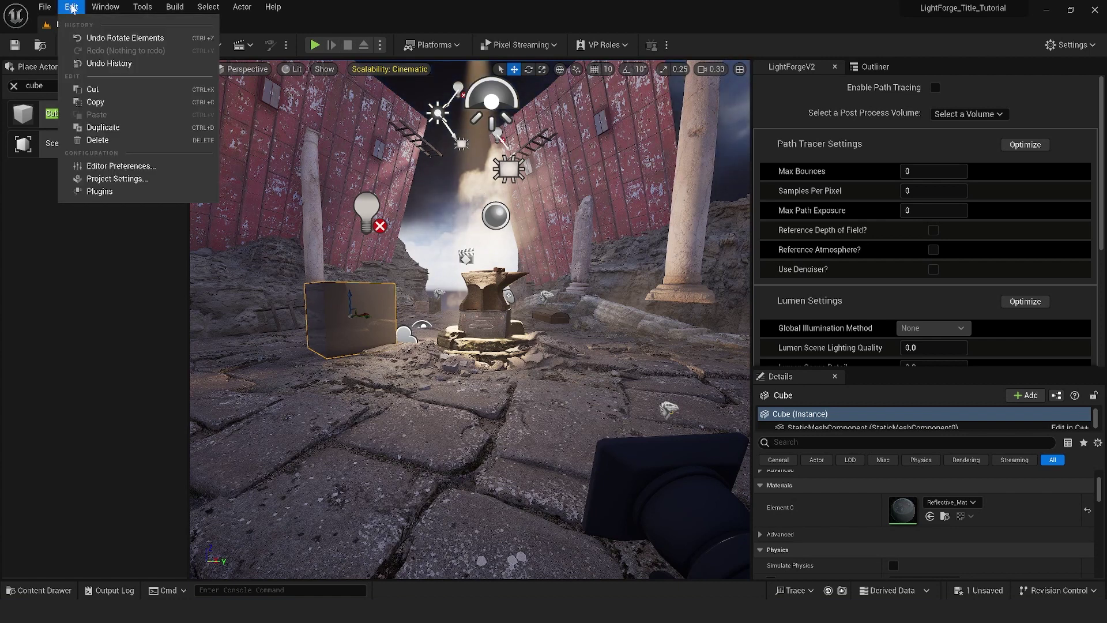
pyautogui.click(140, 192)
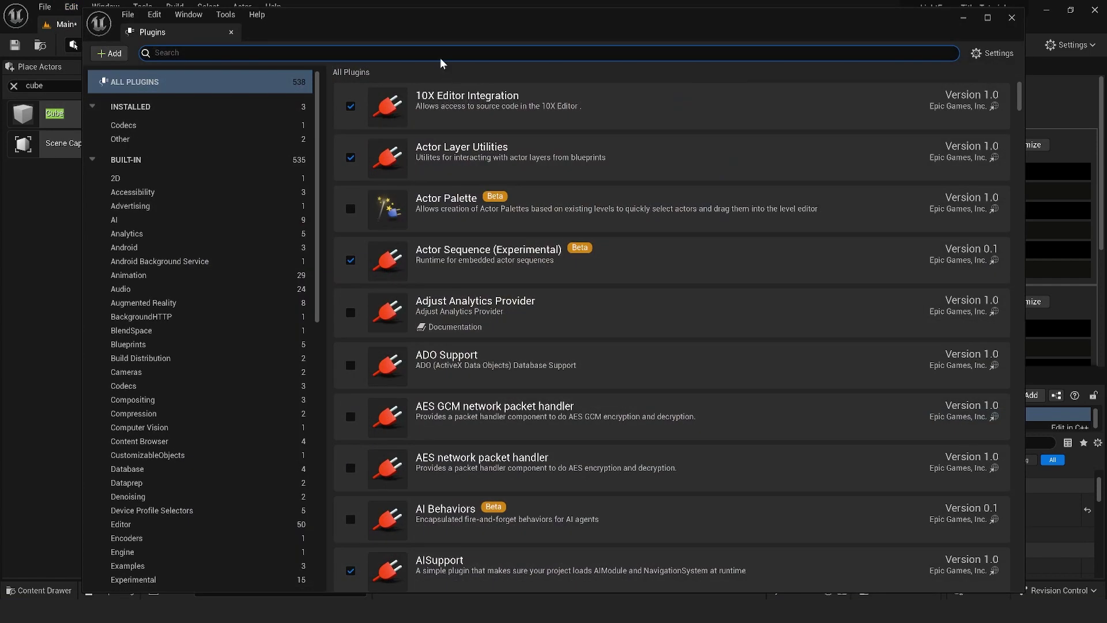
pyautogui.write('lightfor')
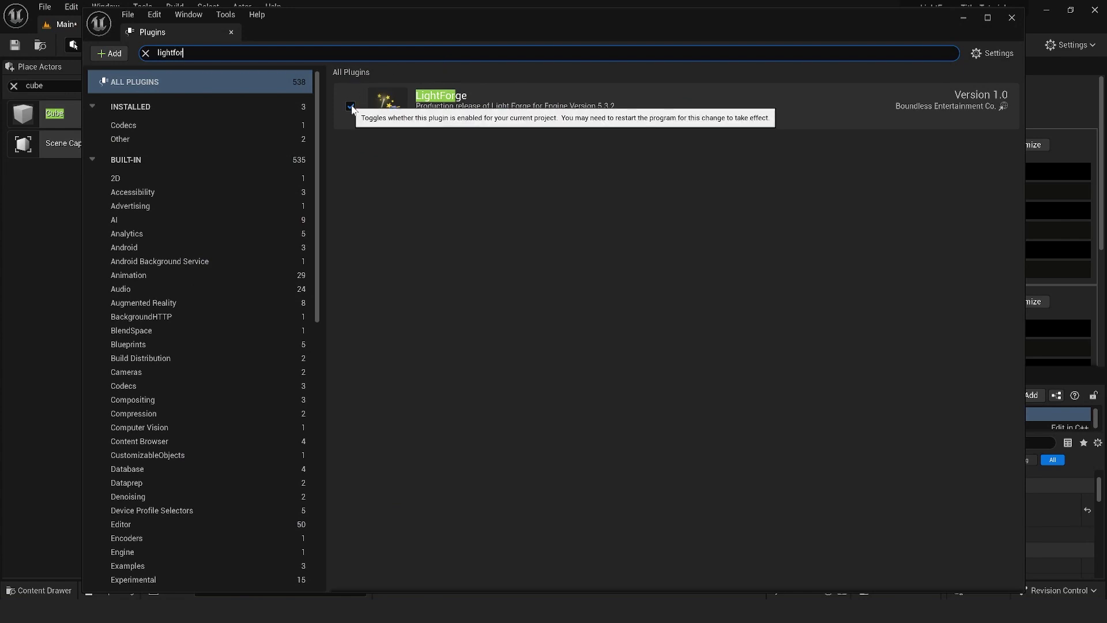
pyautogui.click(1011, 19)
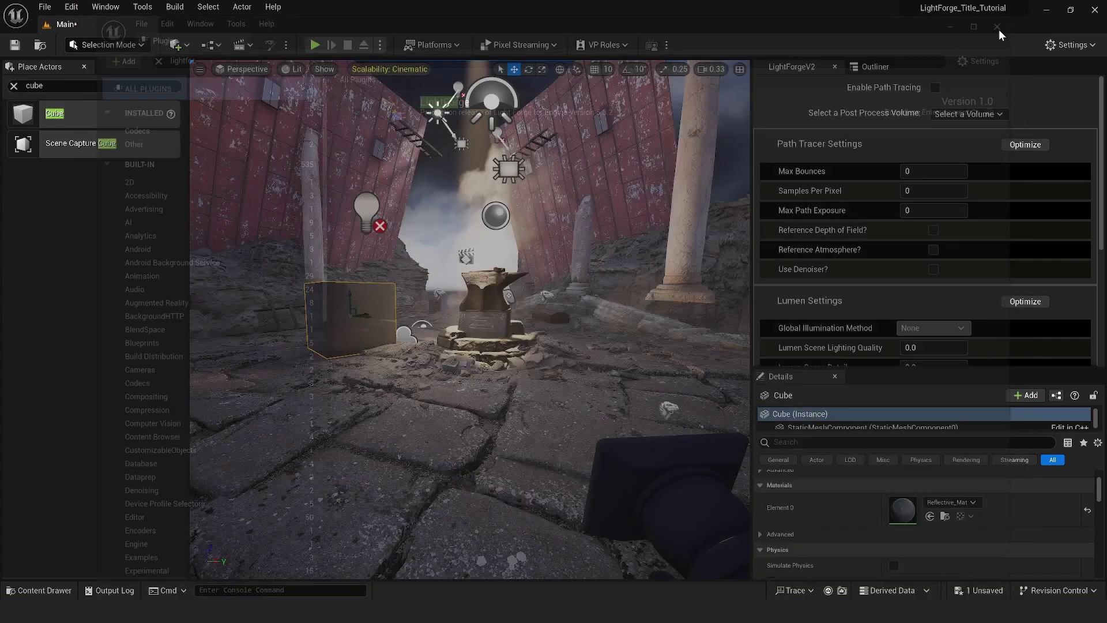
pyautogui.moveTo(788, 67); pyautogui.dragTo(415, 197)
pyautogui.moveTo(343, 192); pyautogui.dragTo(797, 74)
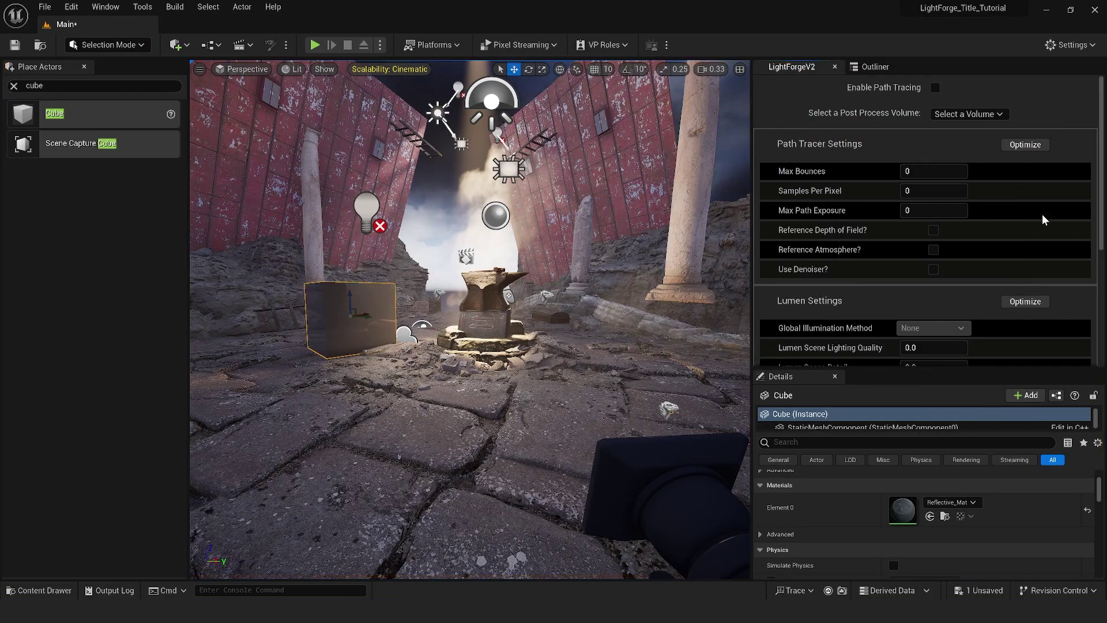
pyautogui.moveTo(1100, 172)
pyautogui.mouseDown()
pyautogui.moveTo(1102, 272)
pyautogui.moveTo(1102, 171)
pyautogui.mouseUp()
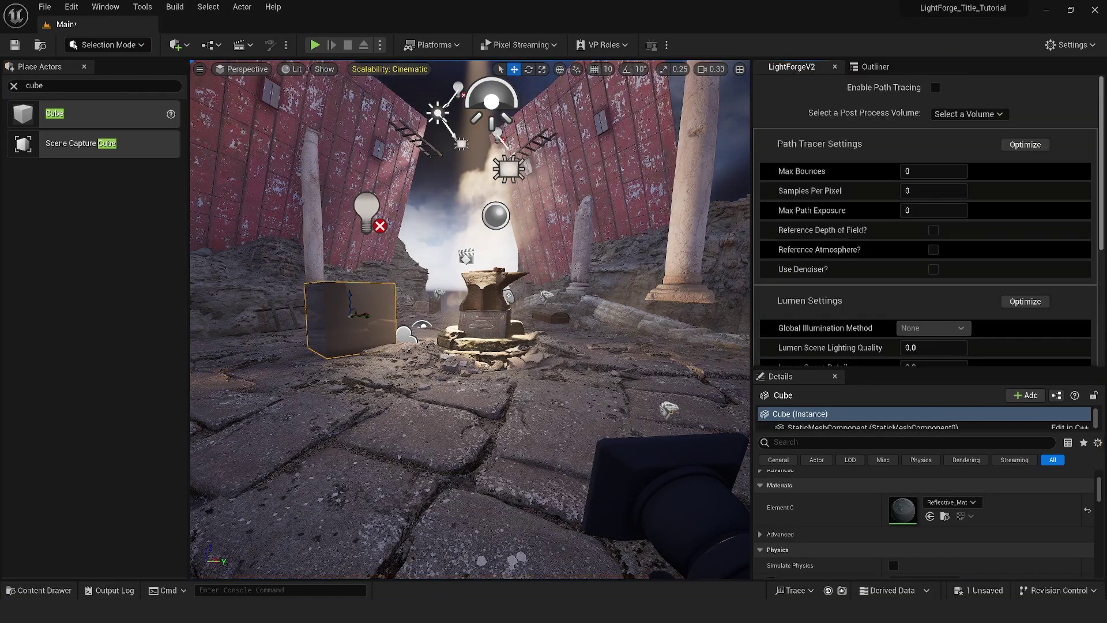
# Step: Check the view modes available for the viewport and look around the anvil scene
pyautogui.moveTo(496, 288); pyautogui.dragTo(530, 358, button='right')
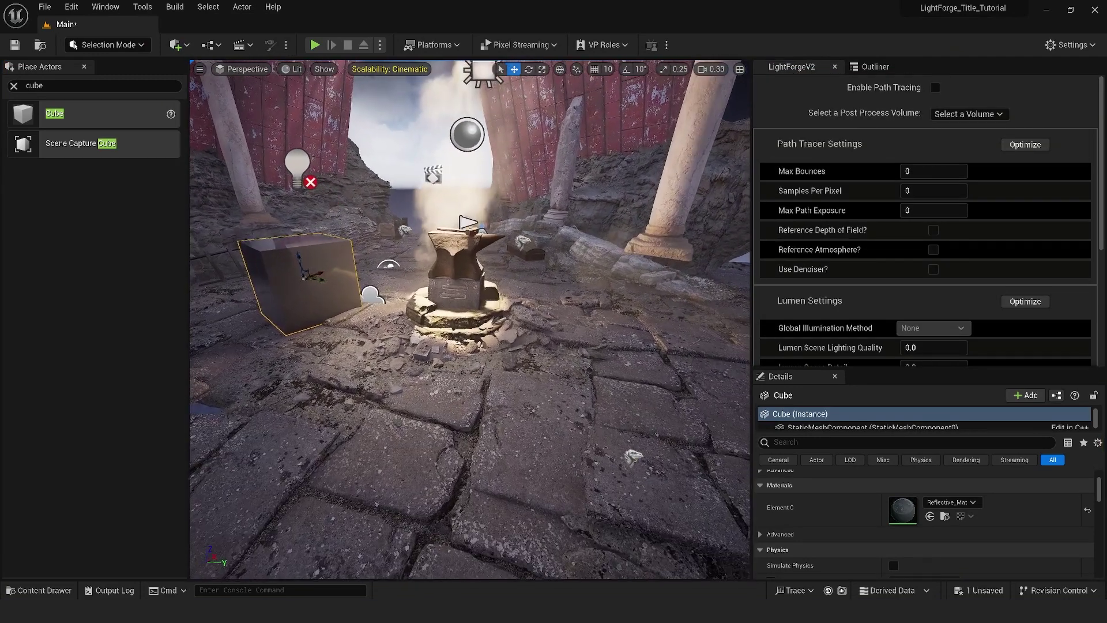
pyautogui.press('Down')
pyautogui.click(292, 69)
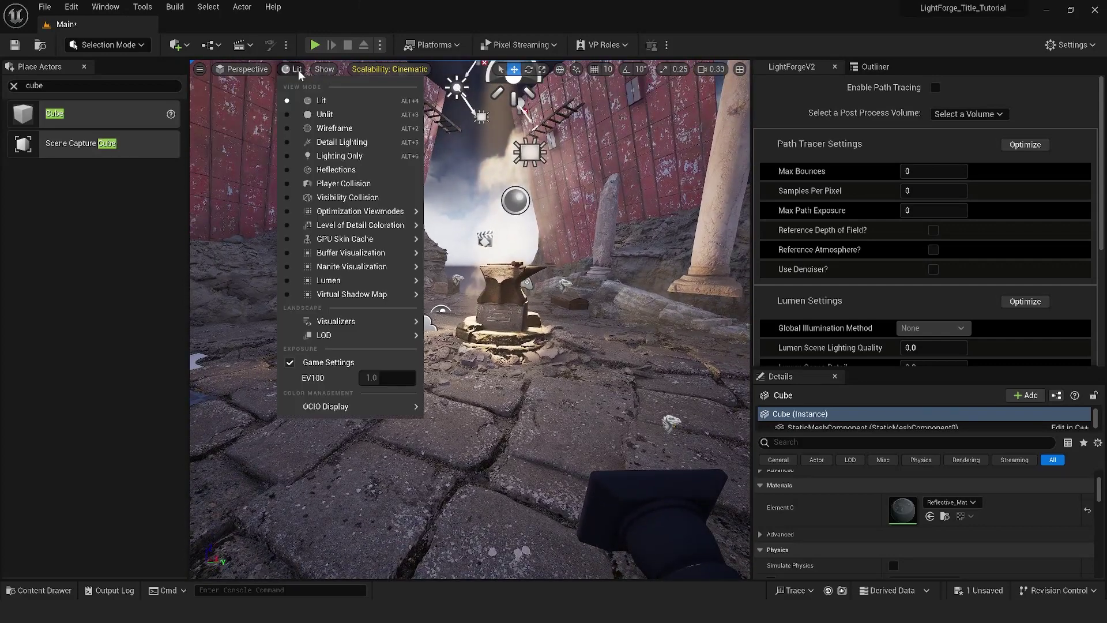
pyautogui.click(886, 95)
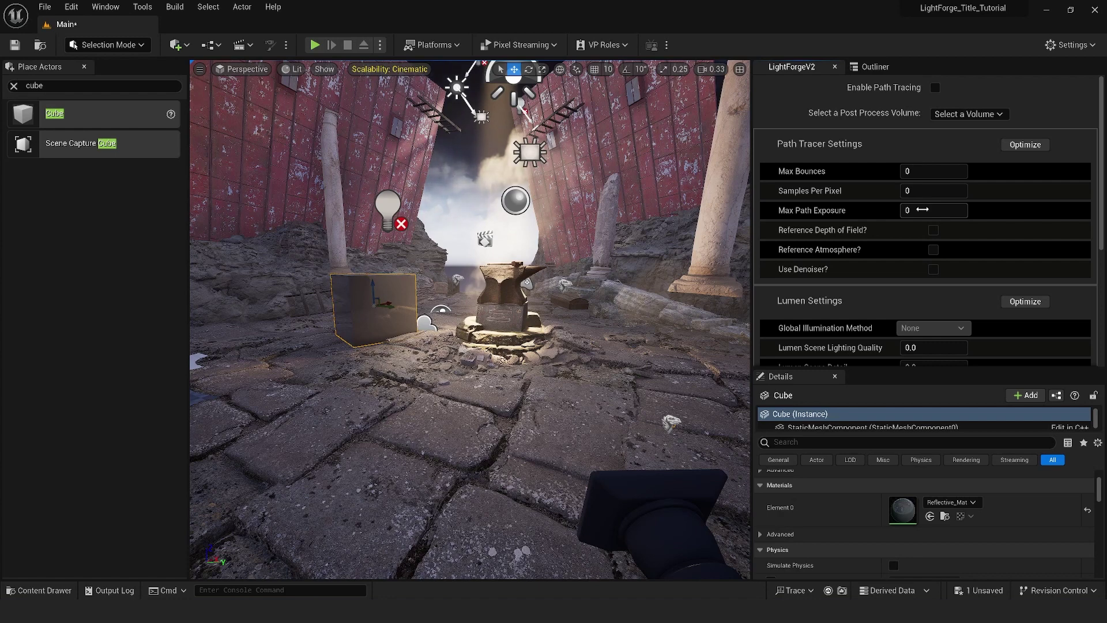
pyautogui.moveTo(513, 271); pyautogui.dragTo(535, 230, button='right')
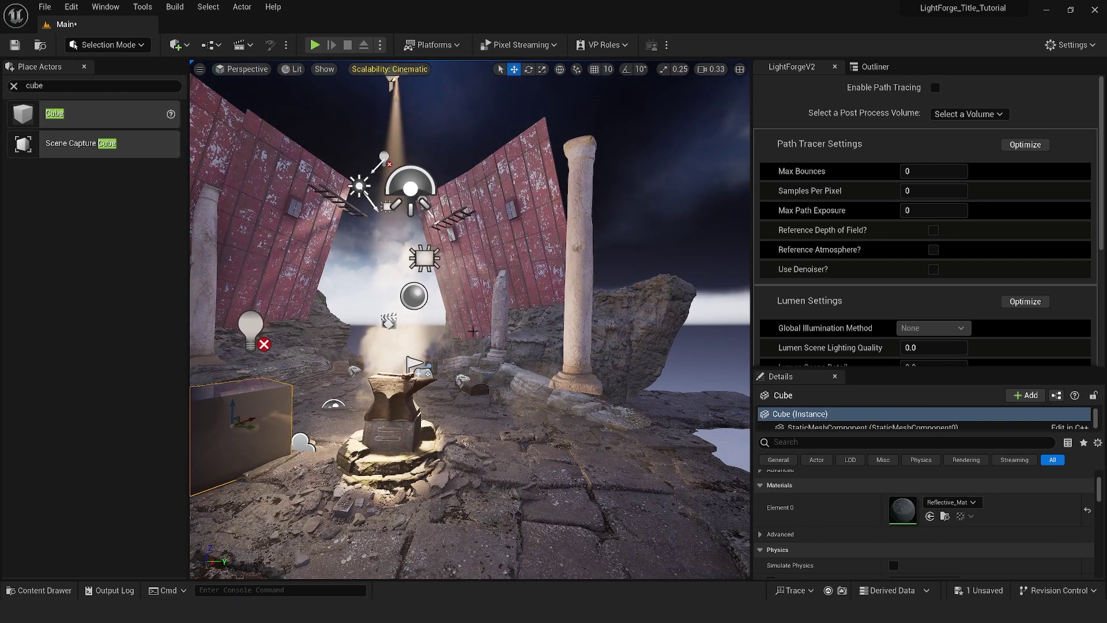
pyautogui.moveTo(531, 296); pyautogui.dragTo(500, 318, button='right')
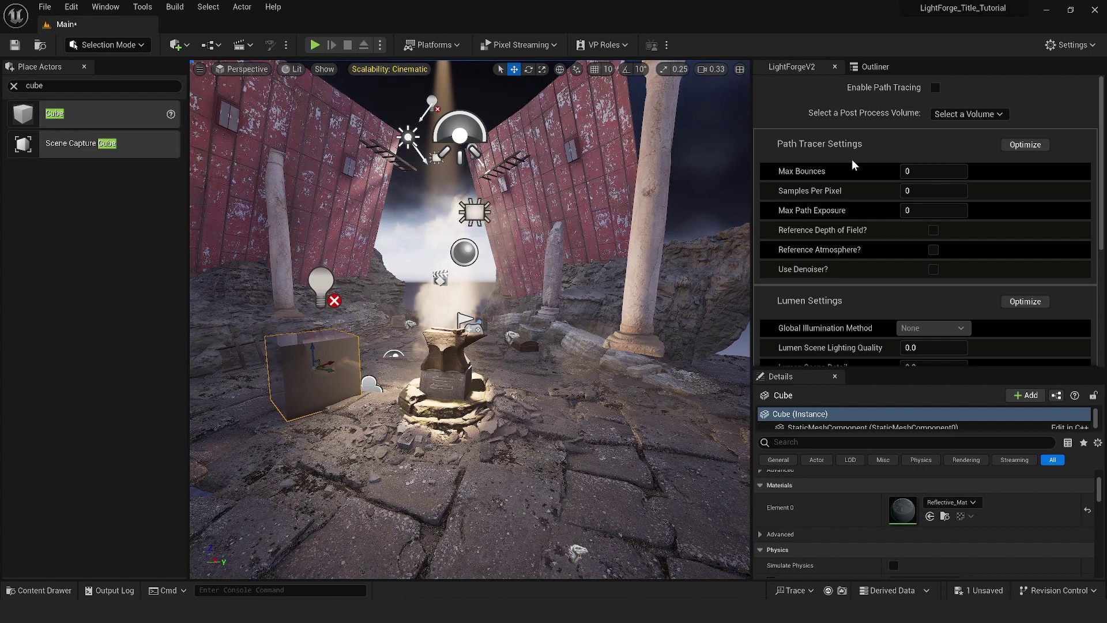
# Step: Enable Path Tracing in LightForge and restart the engine without saving the Main level
pyautogui.click(935, 88)
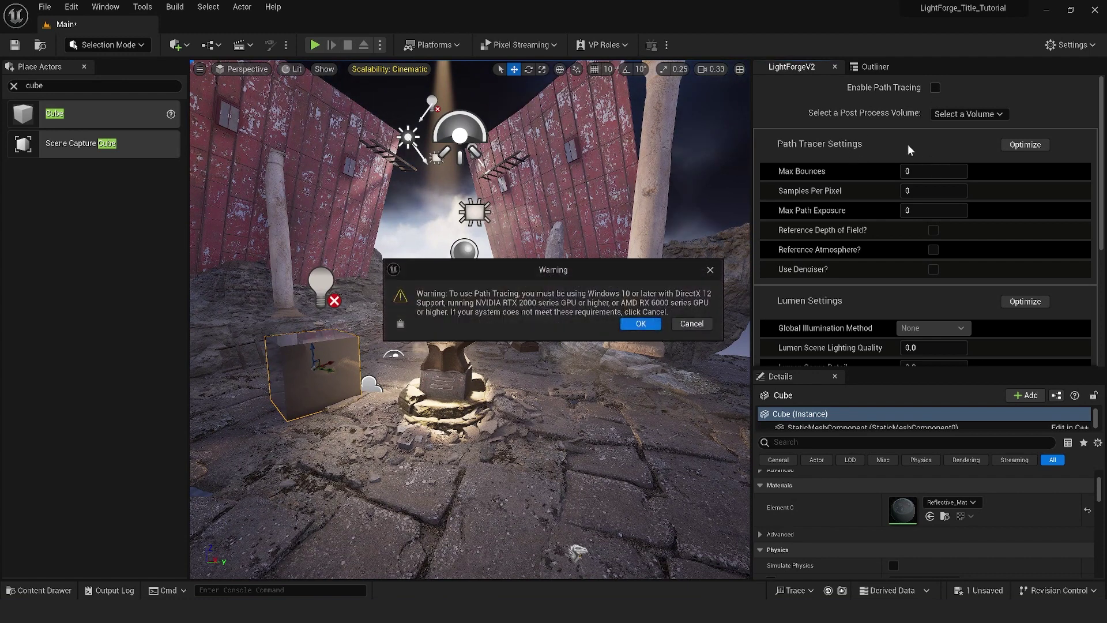
pyautogui.click(649, 322)
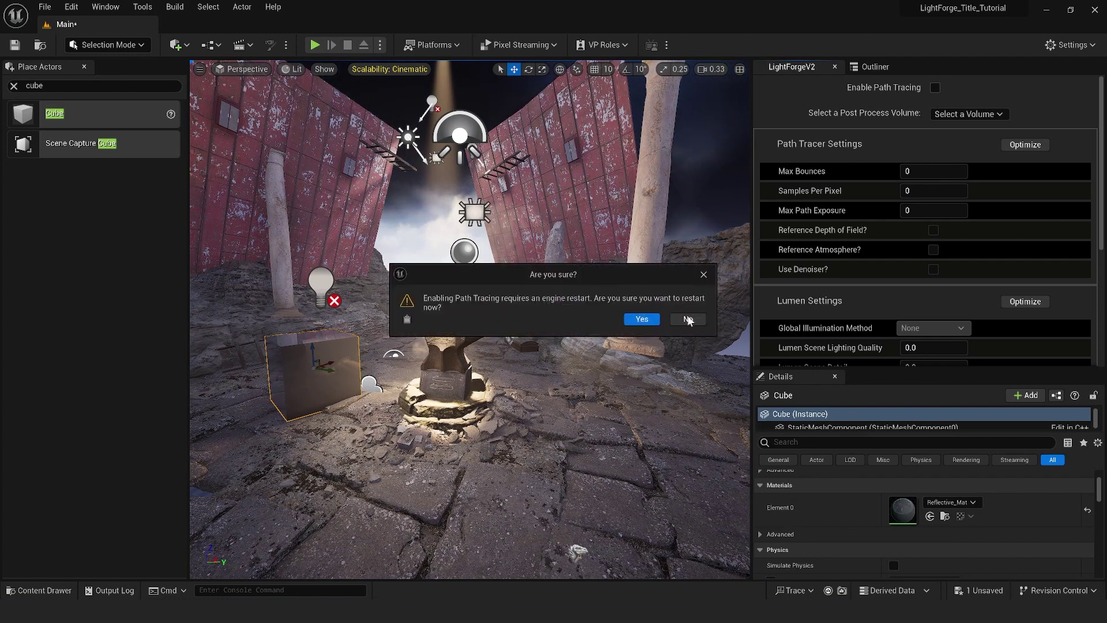
pyautogui.click(643, 320)
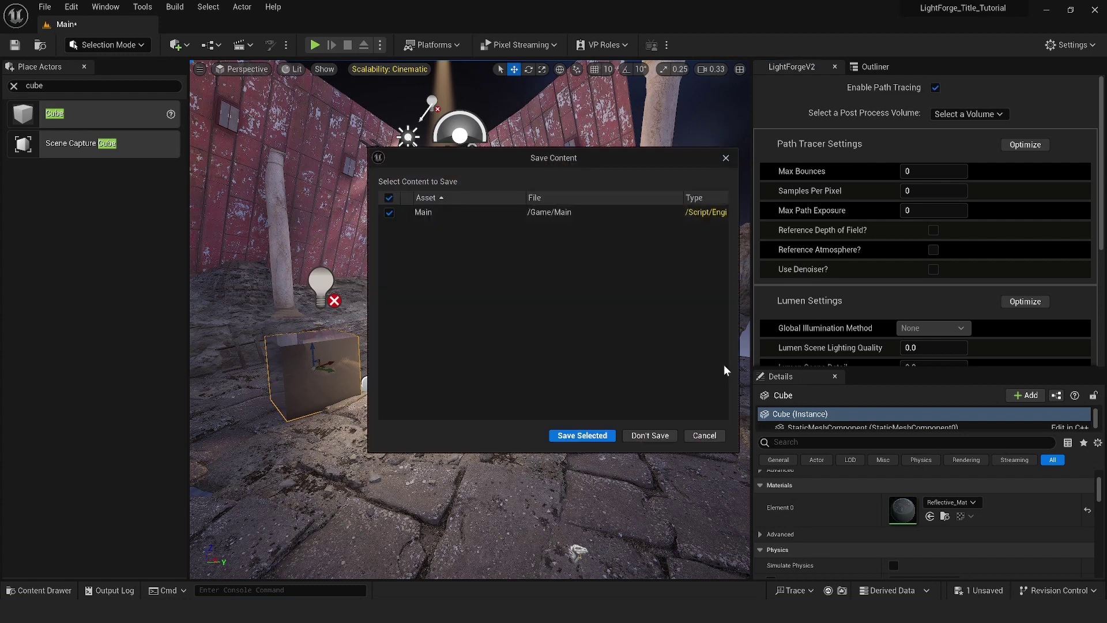
pyautogui.click(647, 437)
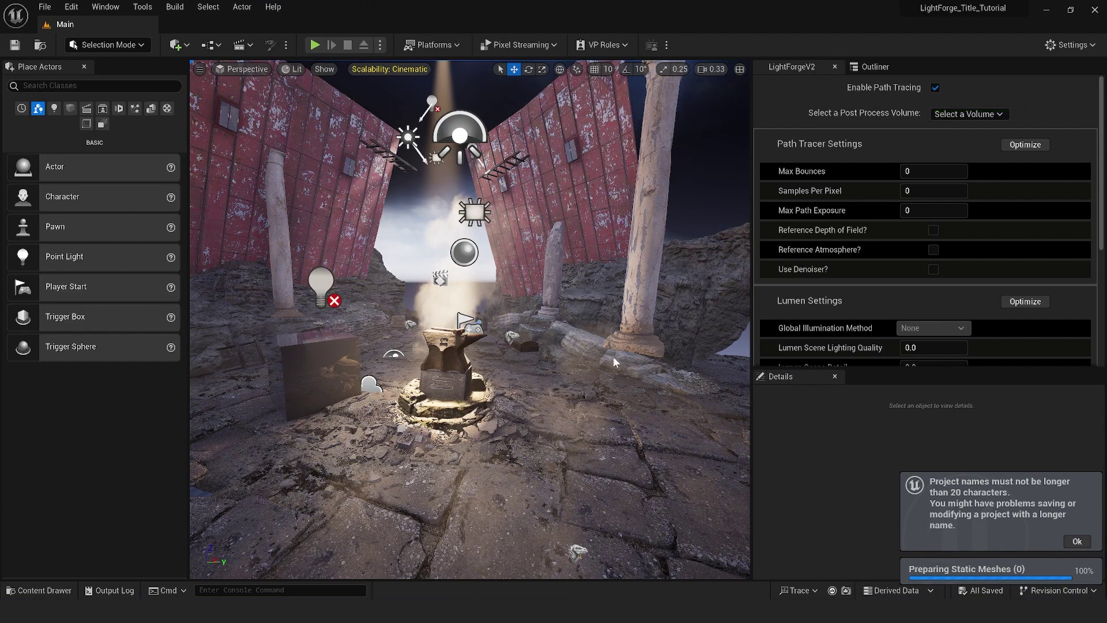
# Step: Place a Post Process Volume in the level and choose it as LightForge's post process volume
pyautogui.moveTo(613, 359); pyautogui.dragTo(594, 376, button='right')
pyautogui.press('w')
pyautogui.press('s')
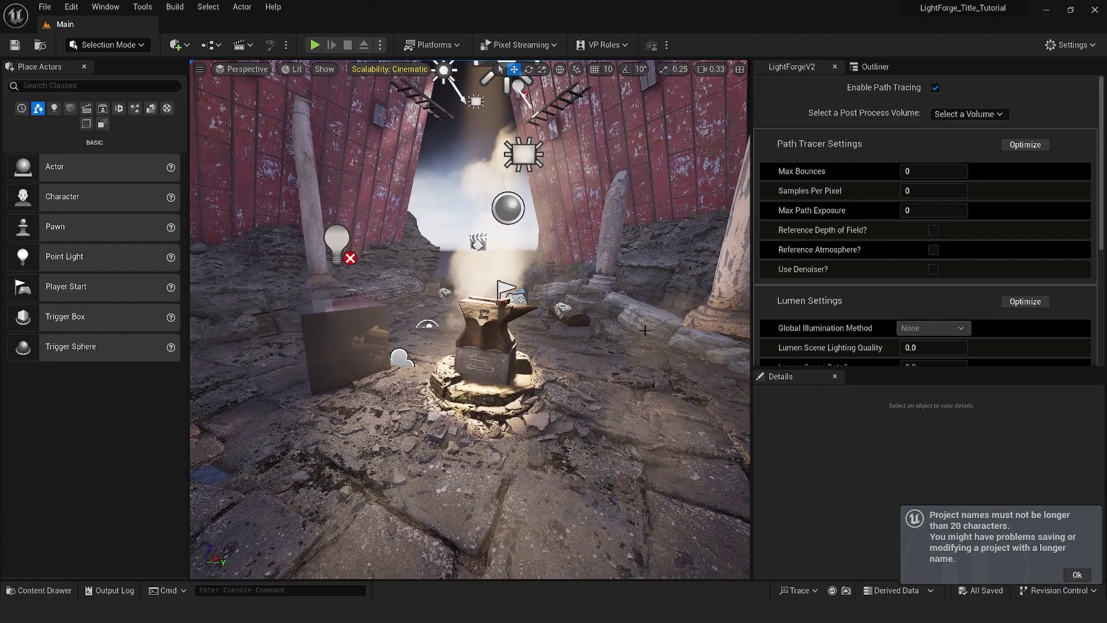
pyautogui.click(57, 86)
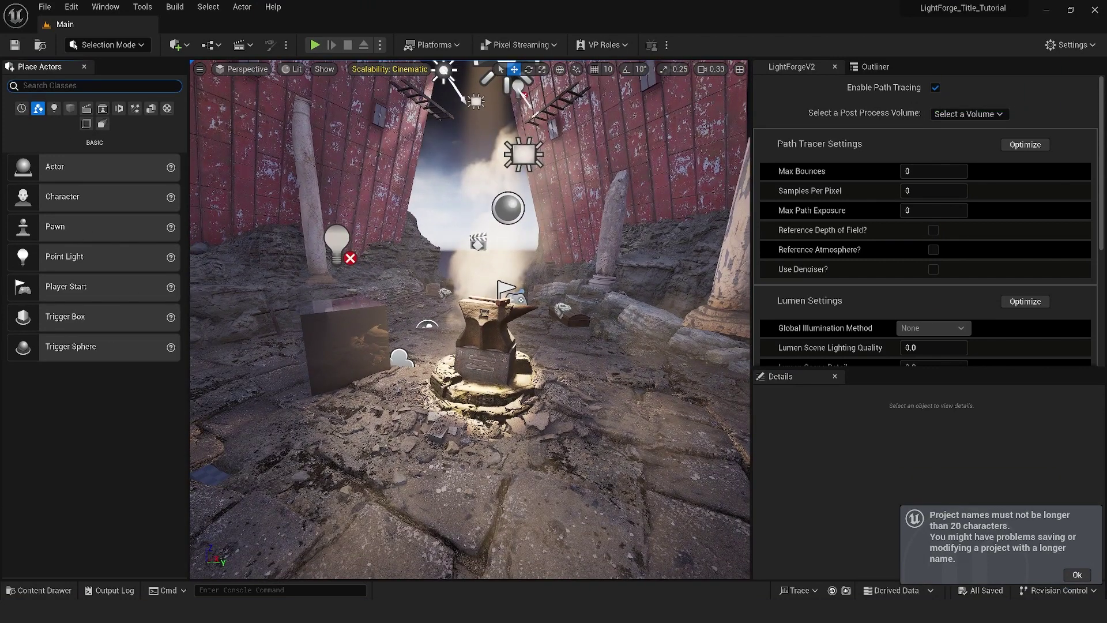
pyautogui.write('post pr')
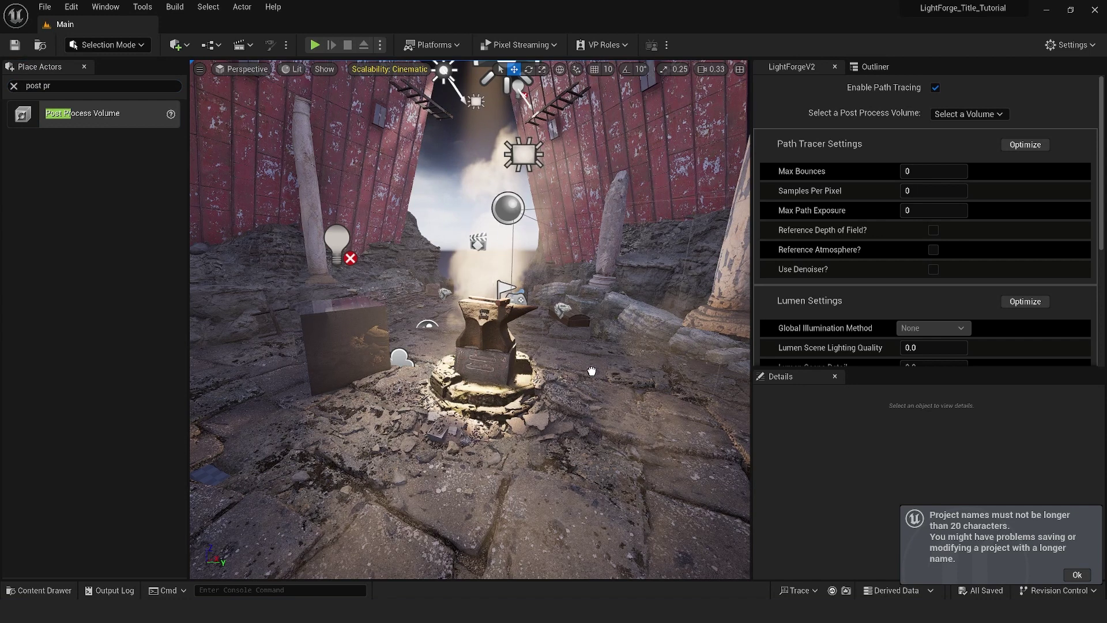
pyautogui.moveTo(592, 371); pyautogui.dragTo(593, 370)
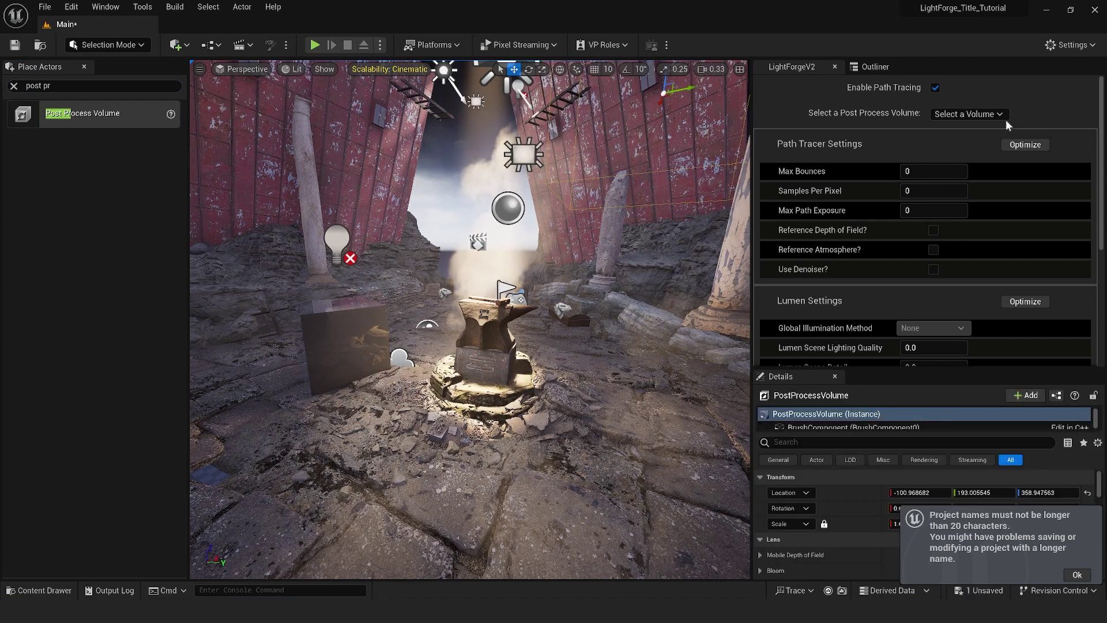
pyautogui.click(973, 114)
pyautogui.click(973, 140)
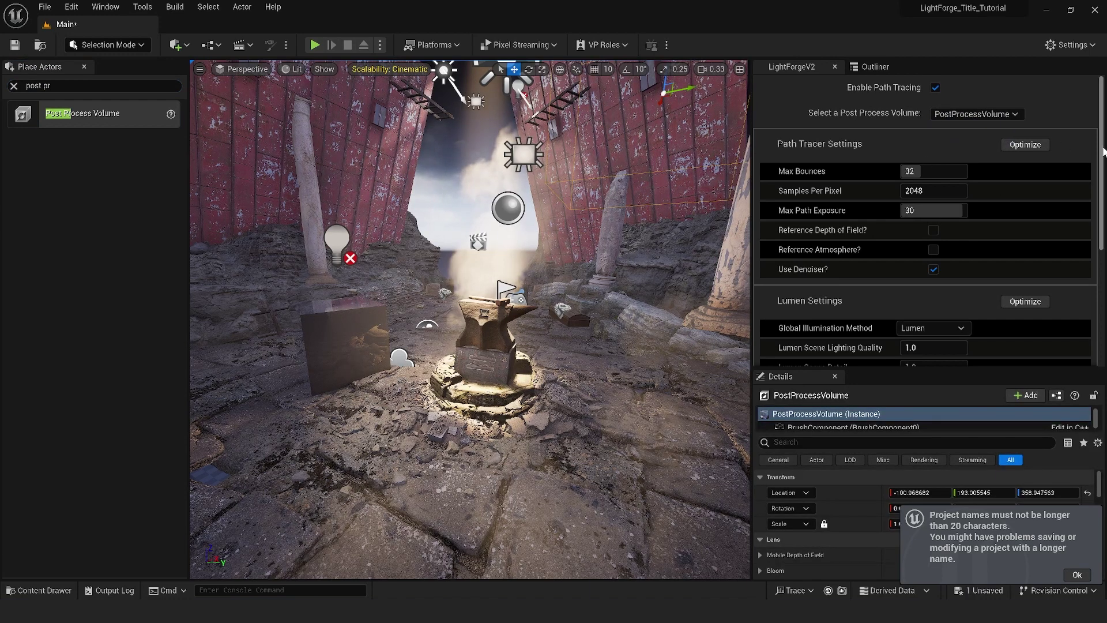
# Step: Apply LightForge's optimized presets to both the Path Tracer settings and the Lumen settings
pyautogui.moveTo(1103, 151); pyautogui.dragTo(1103, 200)
pyautogui.click(1023, 128)
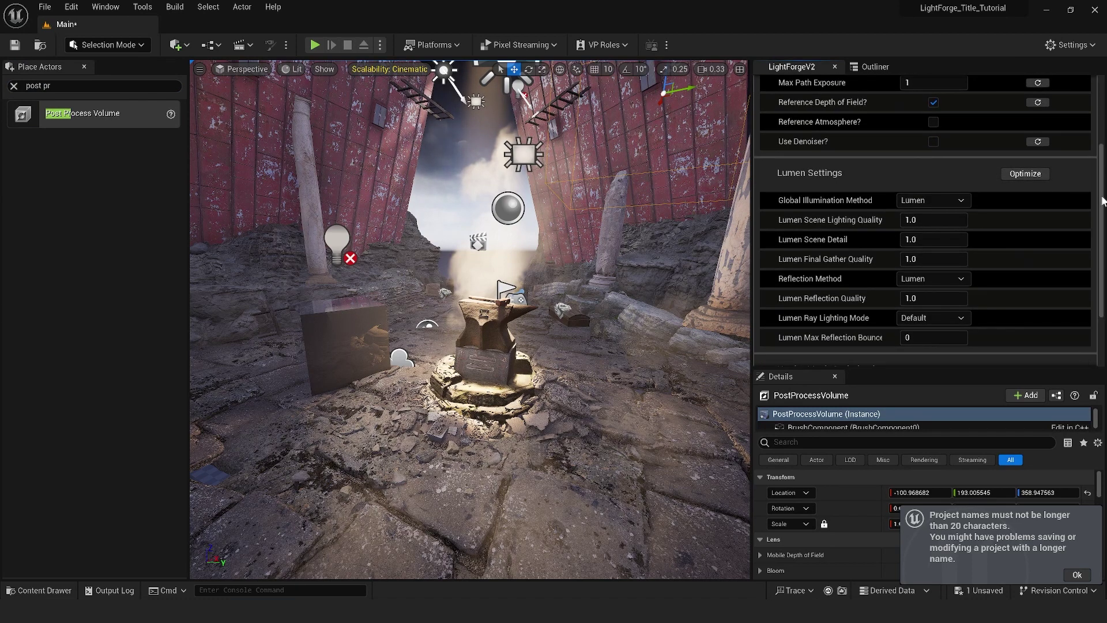
pyautogui.click(1031, 177)
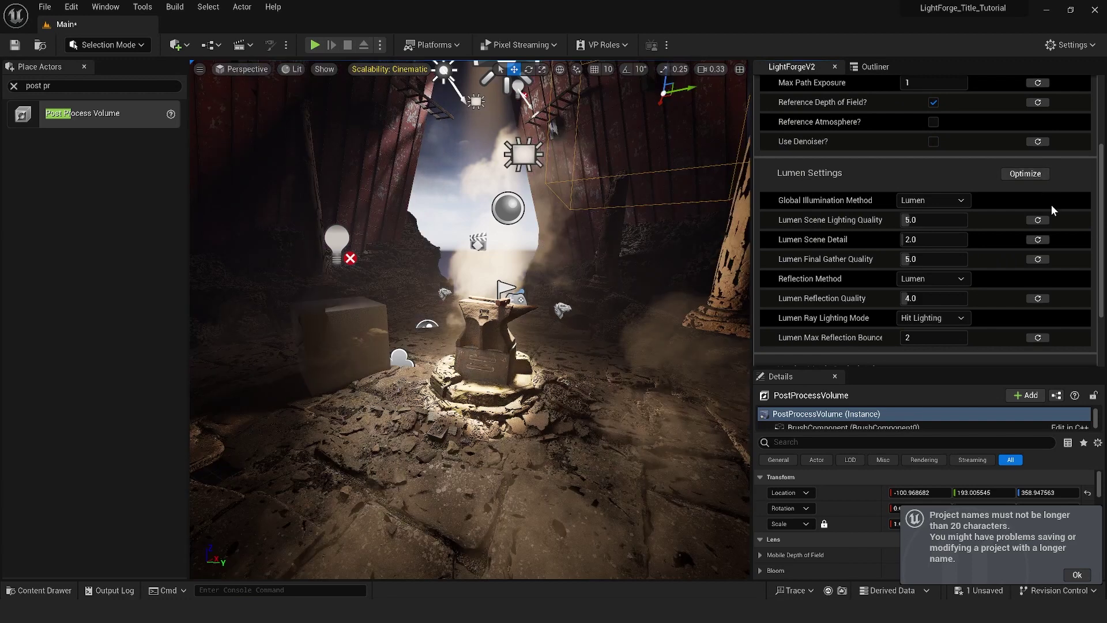
pyautogui.moveTo(608, 268)
pyautogui.mouseDown(button='right')
pyautogui.moveTo(574, 261)
pyautogui.moveTo(585, 282)
pyautogui.moveTo(629, 300)
pyautogui.moveTo(704, 293)
pyautogui.moveTo(612, 281)
pyautogui.moveTo(617, 289)
pyautogui.mouseUp(button='right')
pyautogui.moveTo(577, 190); pyautogui.dragTo(583, 194, button='right')
# Step: Apply the Nanite Mode option under LightForge's Nanite Mesh Optimization
pyautogui.scroll(-3, 1009, 280)
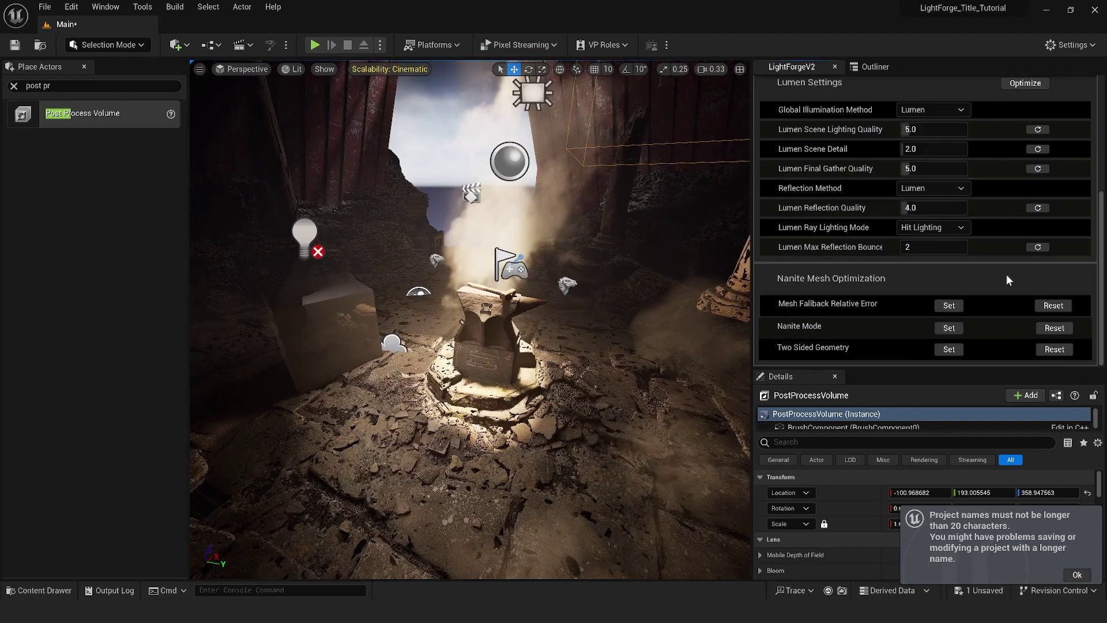
pyautogui.moveTo(613, 250); pyautogui.dragTo(588, 308, button='right')
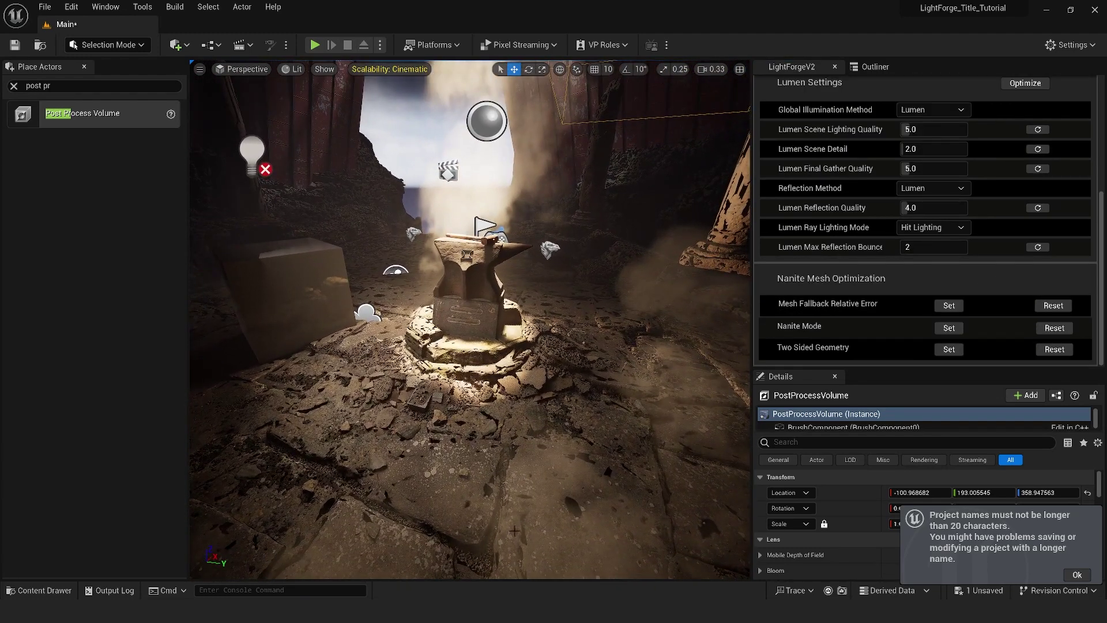
pyautogui.click(950, 329)
pyautogui.moveTo(611, 289); pyautogui.dragTo(600, 214, button='right')
pyautogui.moveTo(574, 294); pyautogui.dragTo(656, 380, button='right')
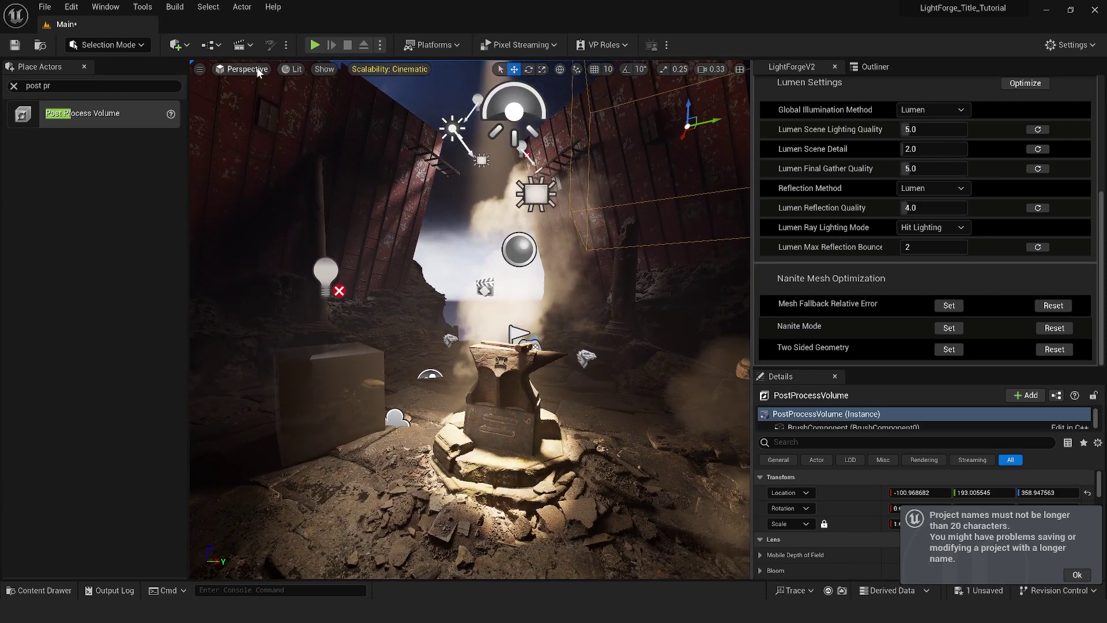
# Step: Open the LS_Anvil_PushIn level sequence and send it to the Movie Render Queue
pyautogui.moveTo(462, 289); pyautogui.dragTo(594, 288, button='right')
pyautogui.moveTo(300, 81); pyautogui.dragTo(369, 80, button='right')
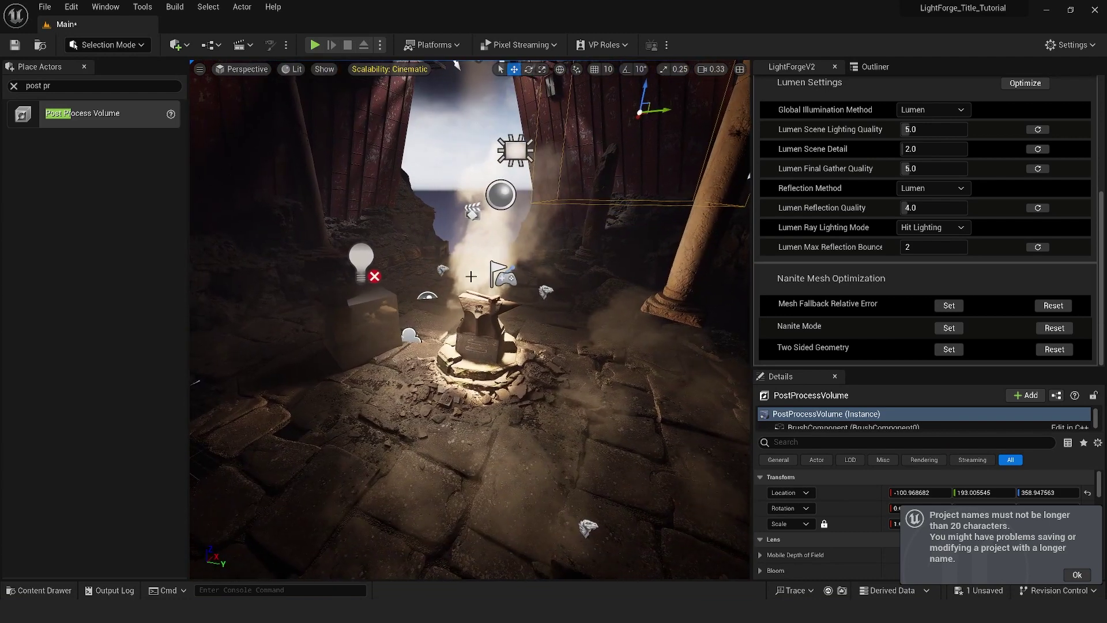
pyautogui.click(242, 45)
pyautogui.click(291, 147)
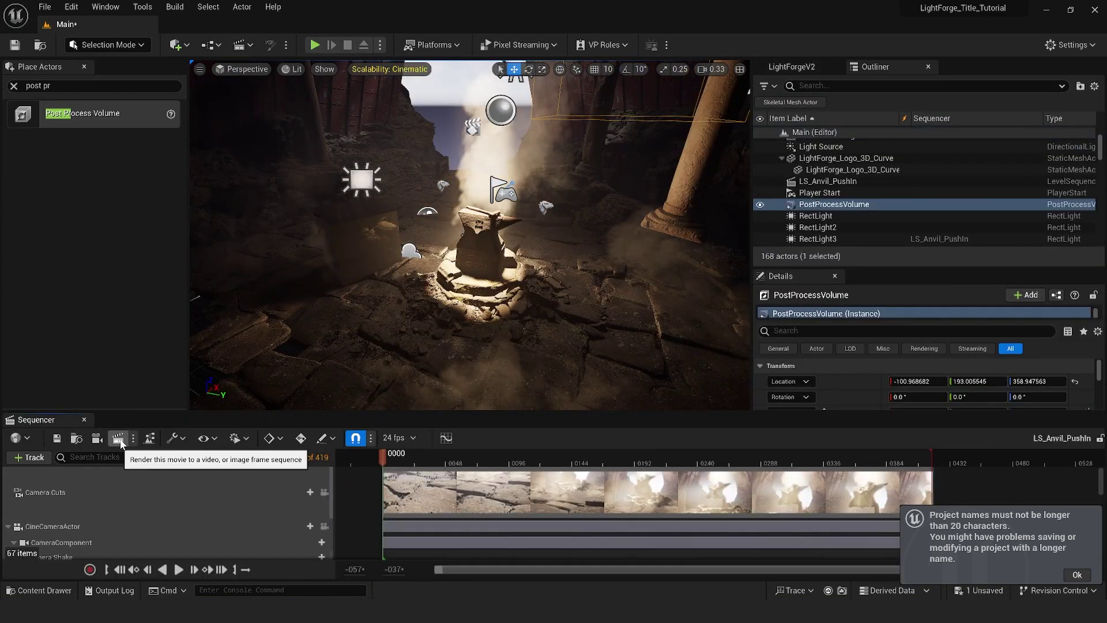
pyautogui.click(117, 437)
pyautogui.moveTo(297, 433); pyautogui.dragTo(406, 270)
# Step: Load the Deferred_NoRenderPass configuration for the LS_Anvil_PushIn render job
pyautogui.click(480, 314)
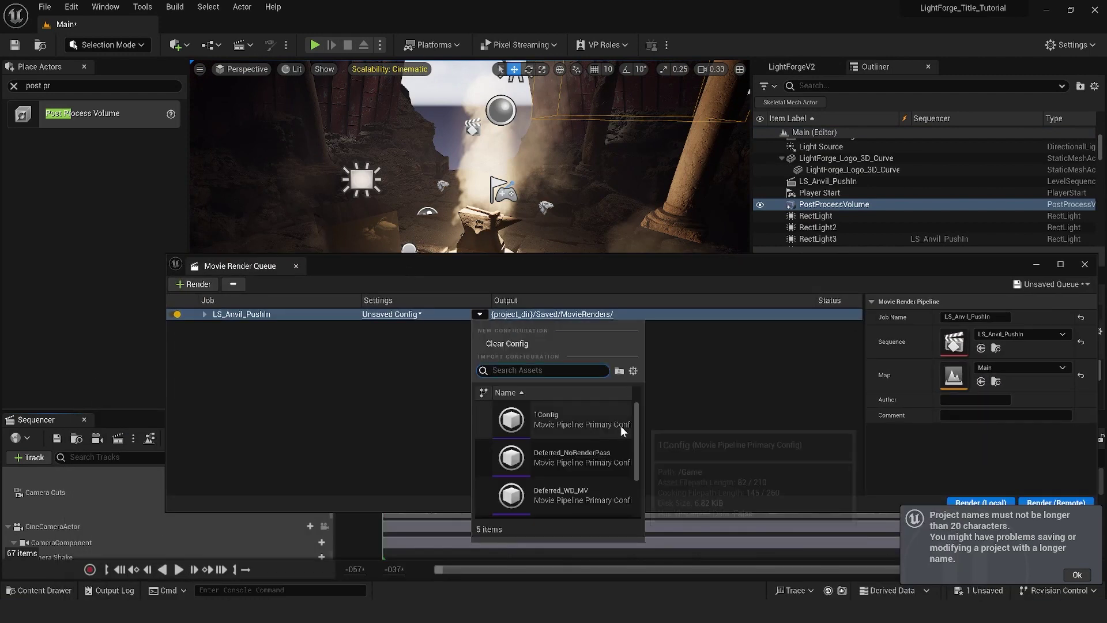
pyautogui.scroll(-3, 642, 417)
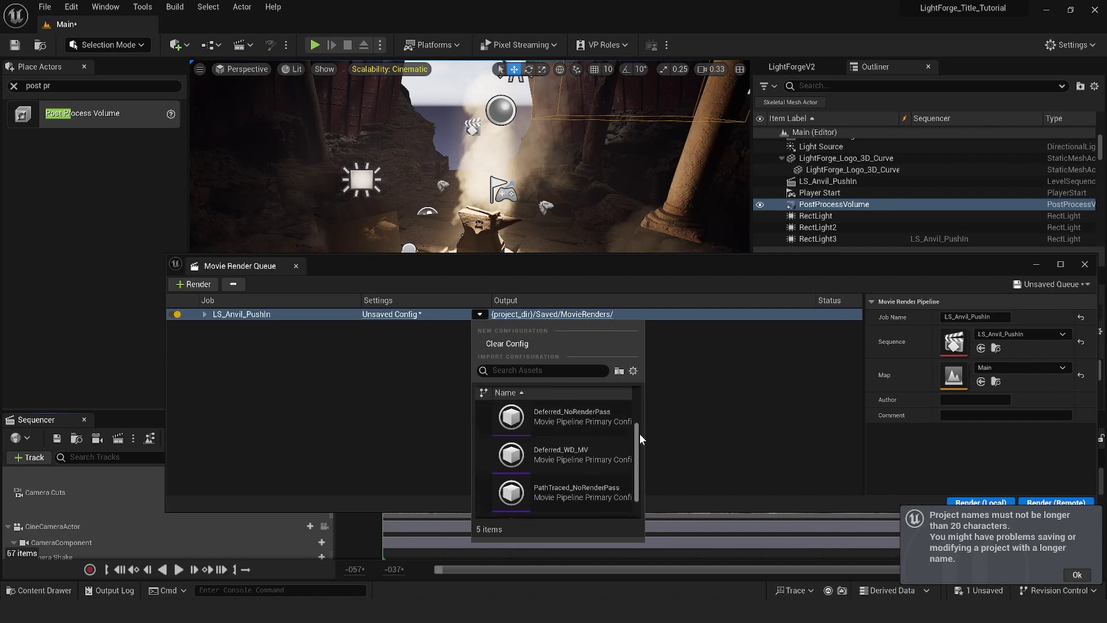
pyautogui.scroll(1, 639, 435)
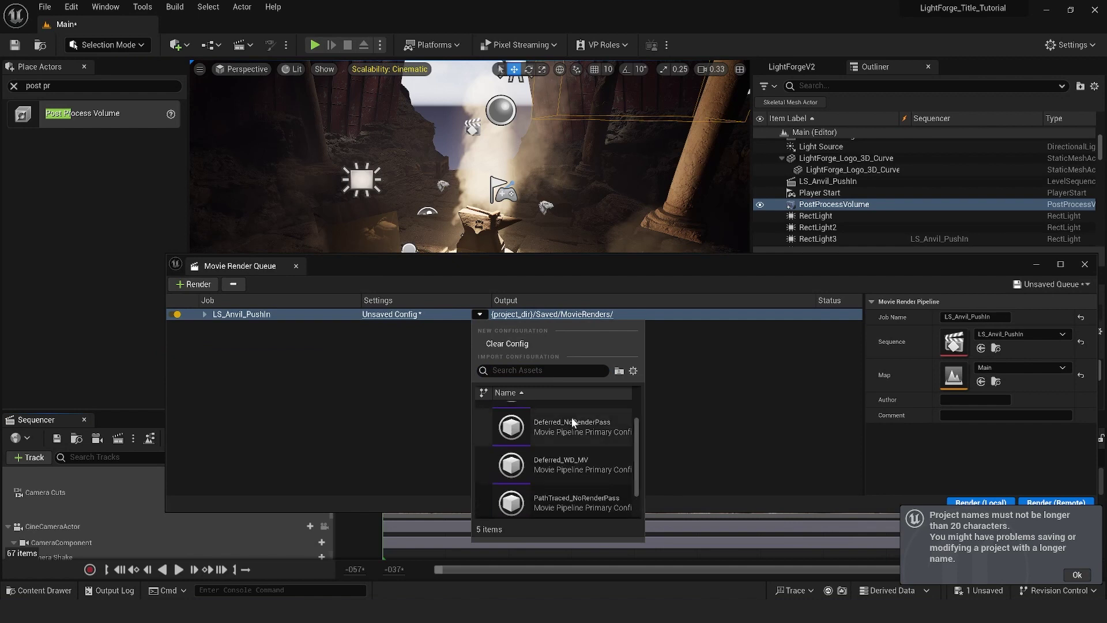
pyautogui.click(579, 430)
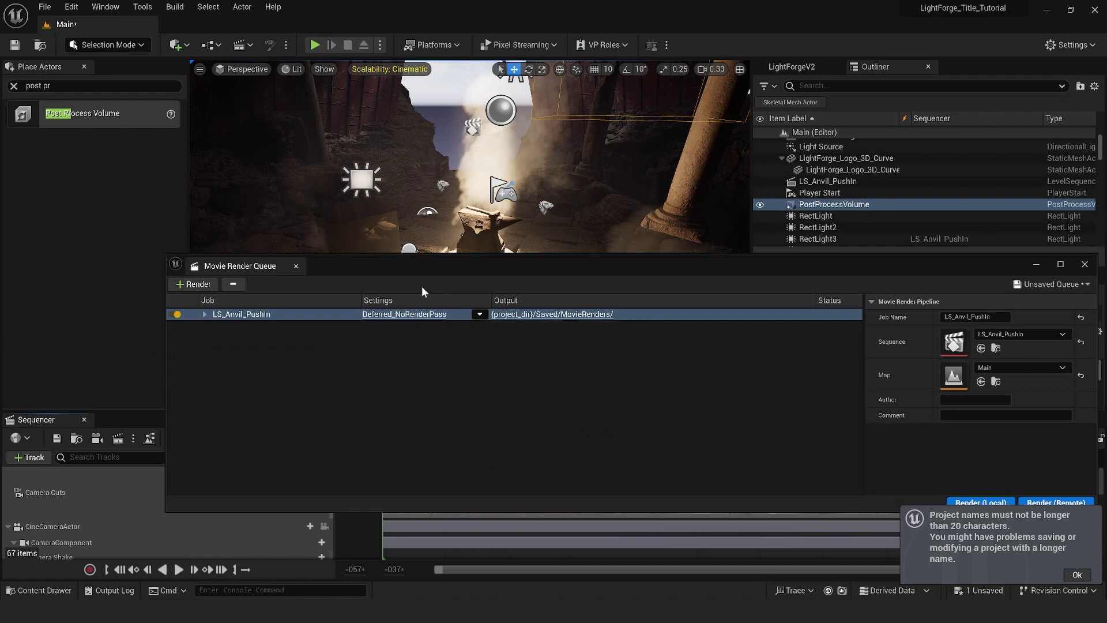
# Step: Set the LS_Anvil_PushIn job's output directory to the V9 folder in DR_ACEScg and accept the render settings
pyautogui.click(428, 317)
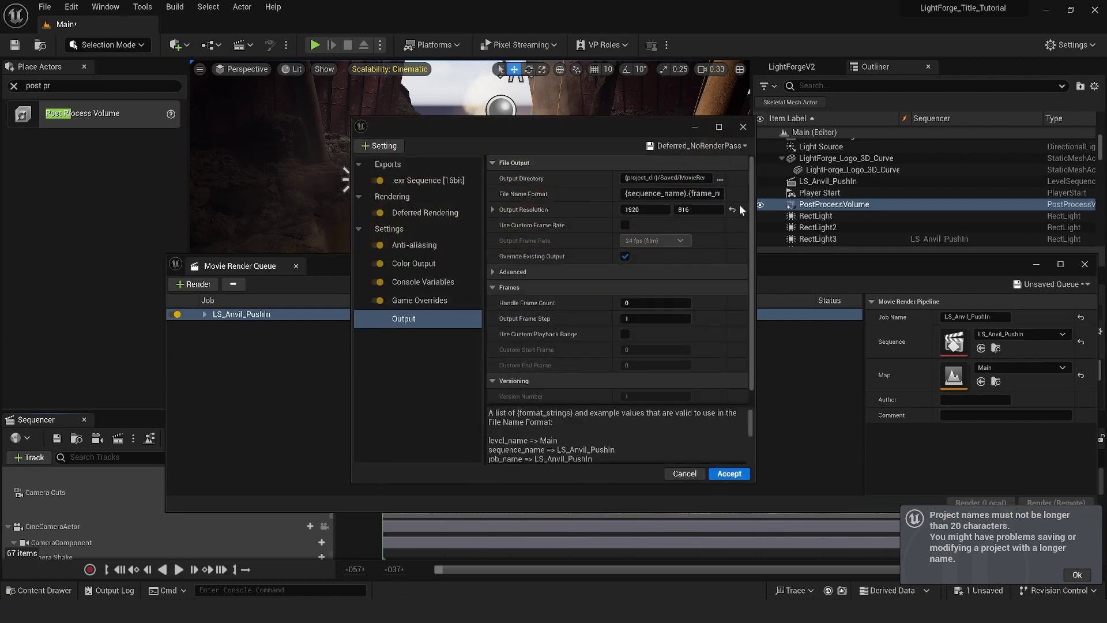
pyautogui.click(720, 179)
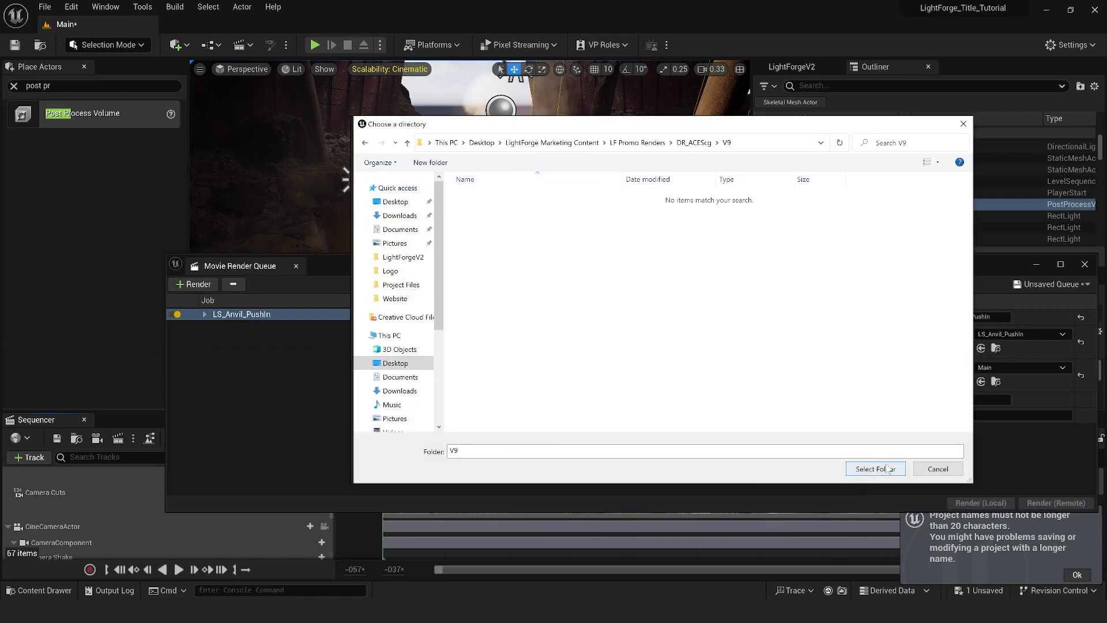
pyautogui.click(875, 468)
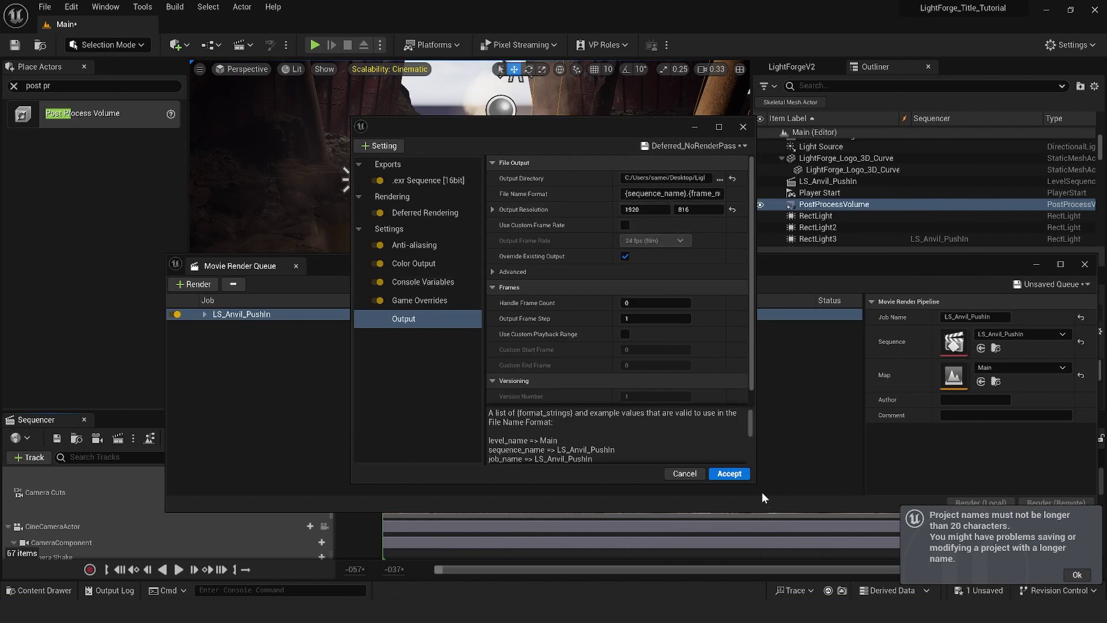
pyautogui.click(729, 473)
# Step: Move the Movie Render Queue window clear of the viewport and preview the scene in Path Tracing view mode
pyautogui.moveTo(799, 276); pyautogui.dragTo(710, 242)
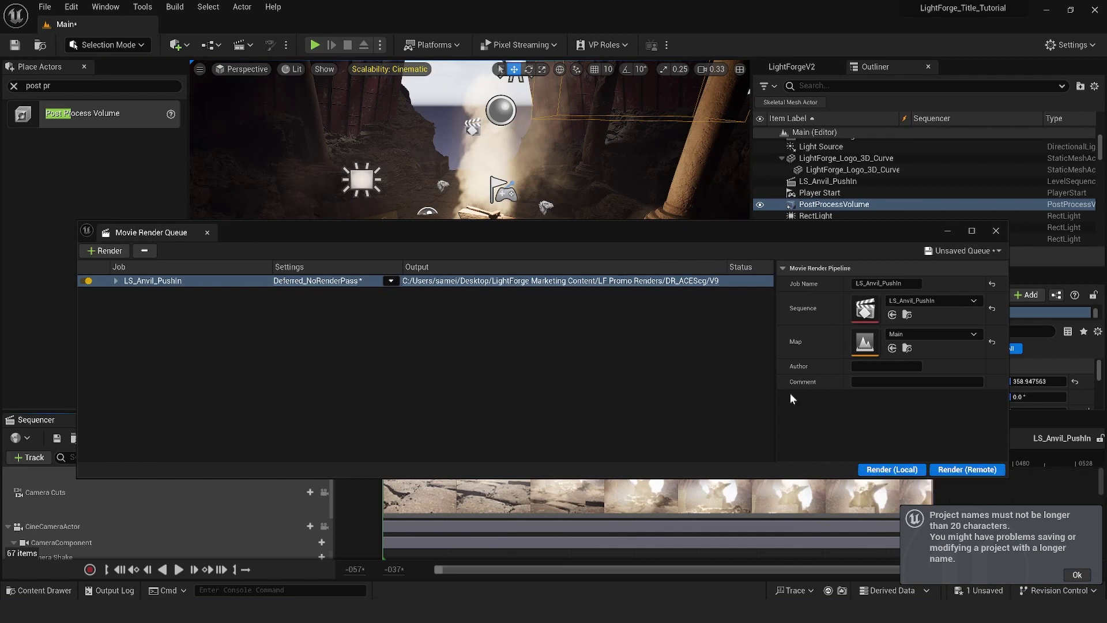
pyautogui.moveTo(742, 238); pyautogui.dragTo(727, 428)
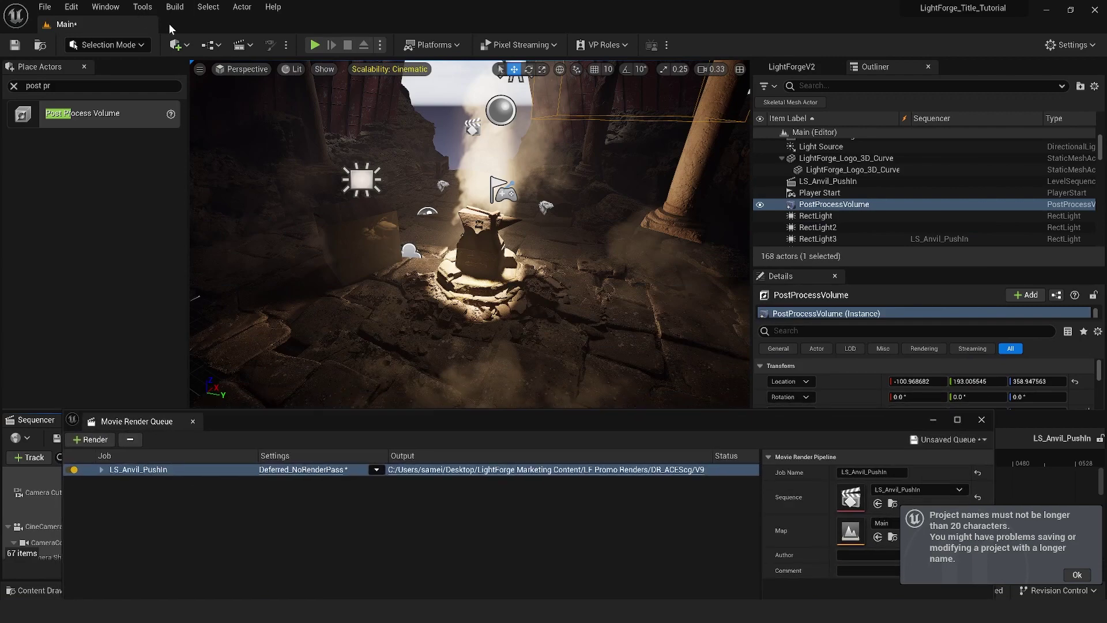
pyautogui.click(291, 69)
pyautogui.click(341, 211)
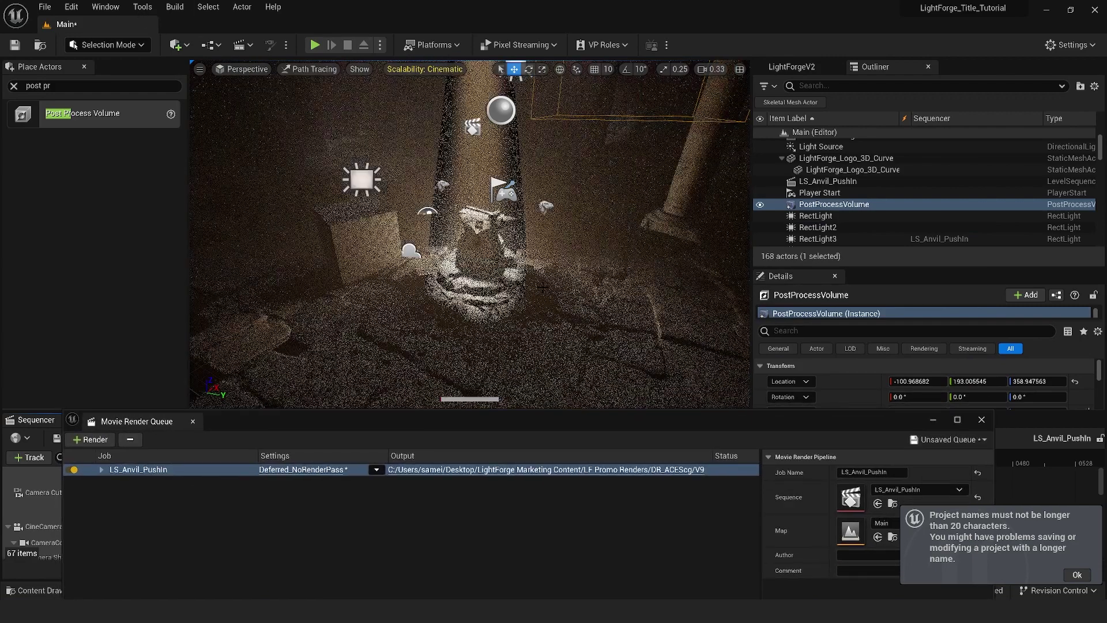
# Step: View the scene through the CineCameraActor and move the LS_Anvil_PushIn playhead to frame 228
pyautogui.click(242, 70)
pyautogui.click(276, 202)
pyautogui.moveTo(604, 424); pyautogui.dragTo(603, 542)
pyautogui.click(682, 460)
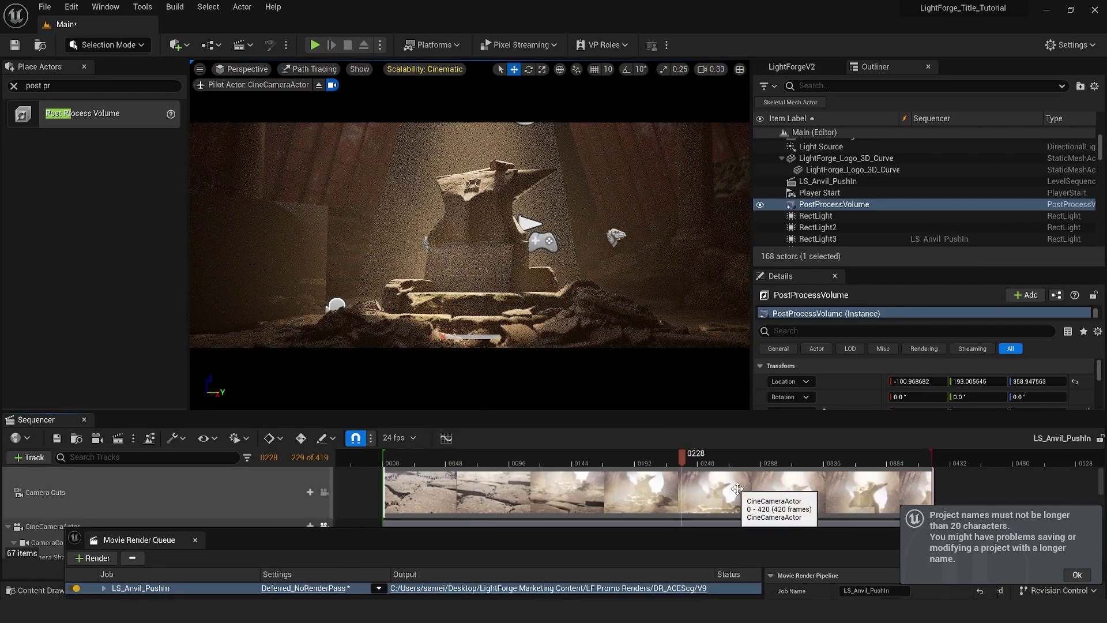
# Step: Return the camera view to Lit mode and move the sequence playhead to frame 286
pyautogui.hotkey('alt', '4')
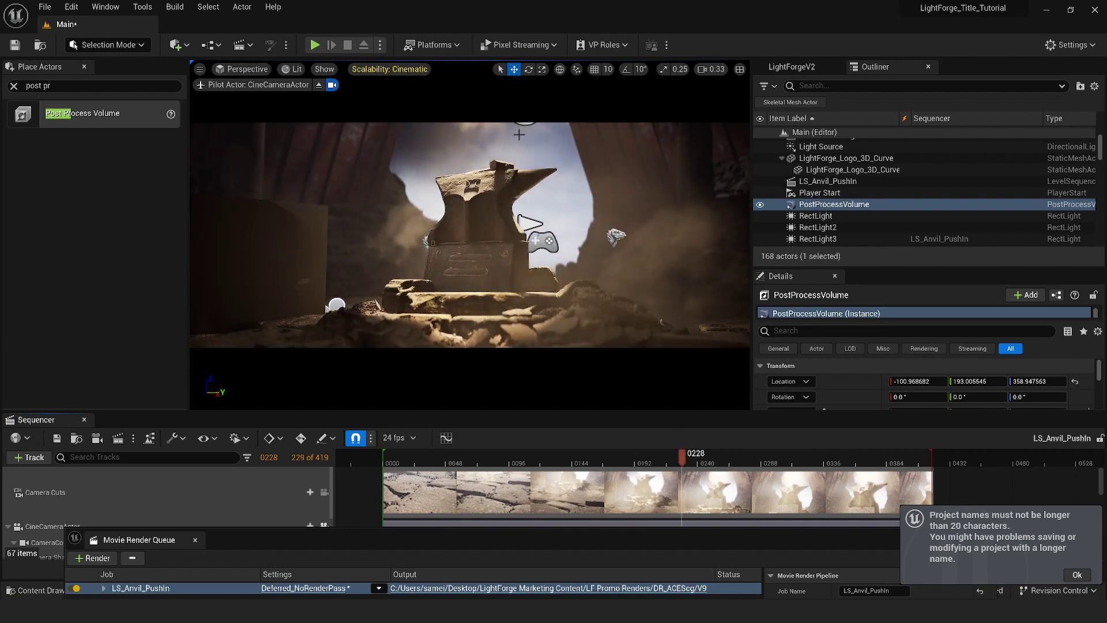
pyautogui.click(295, 73)
pyautogui.click(321, 213)
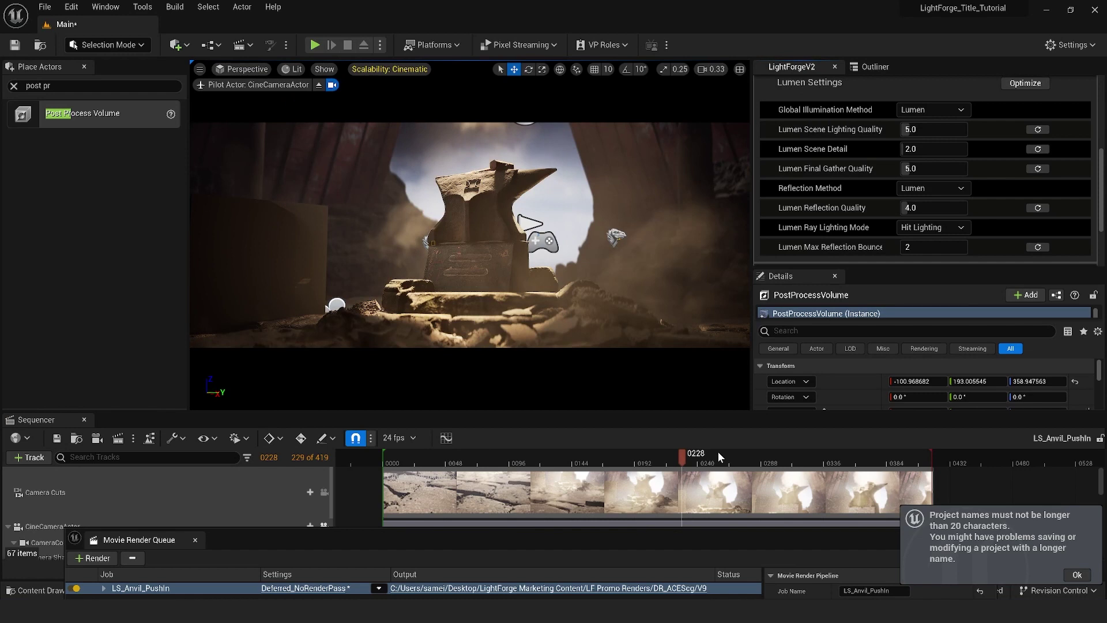
pyautogui.click(758, 457)
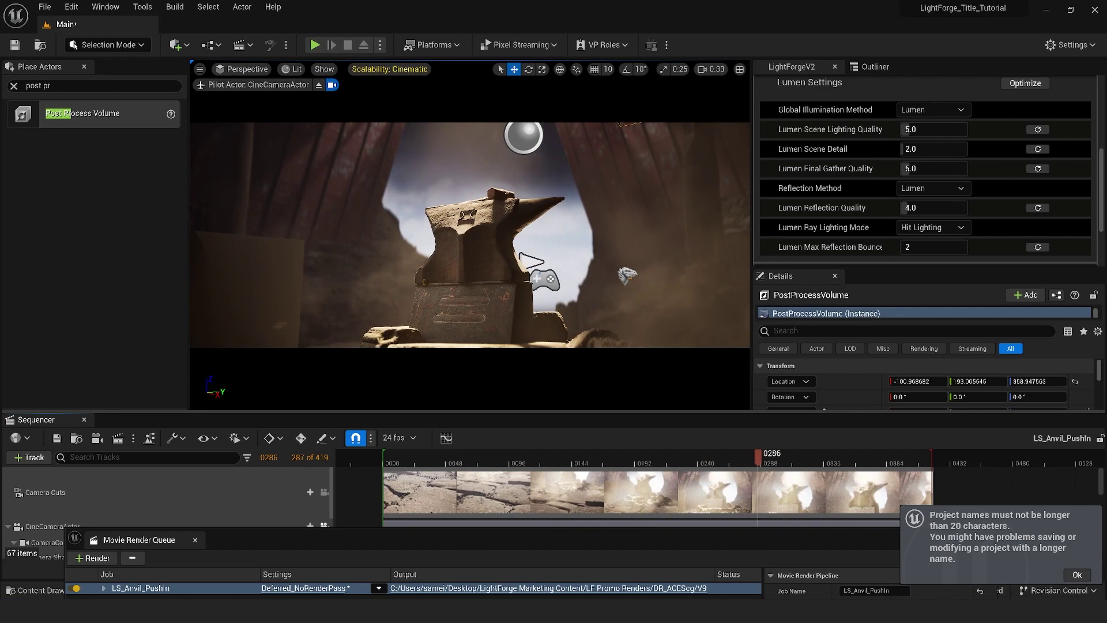